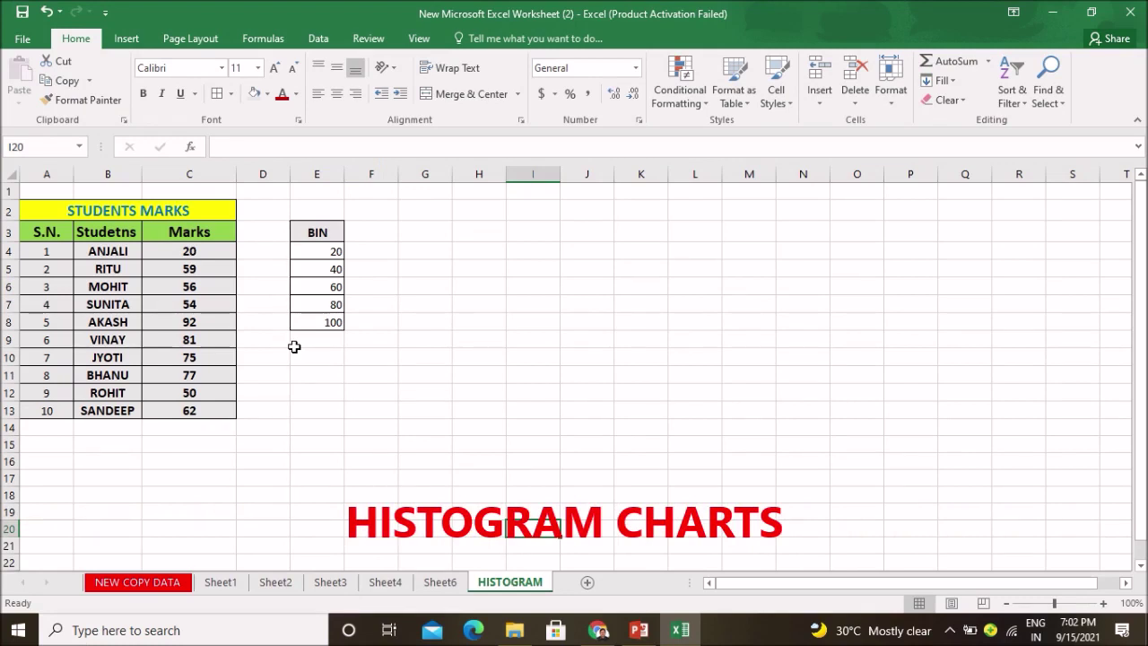
- View the Insert tab's Statistic Chart choices, including the Histogram types, then dismiss them
left_click(124, 45)
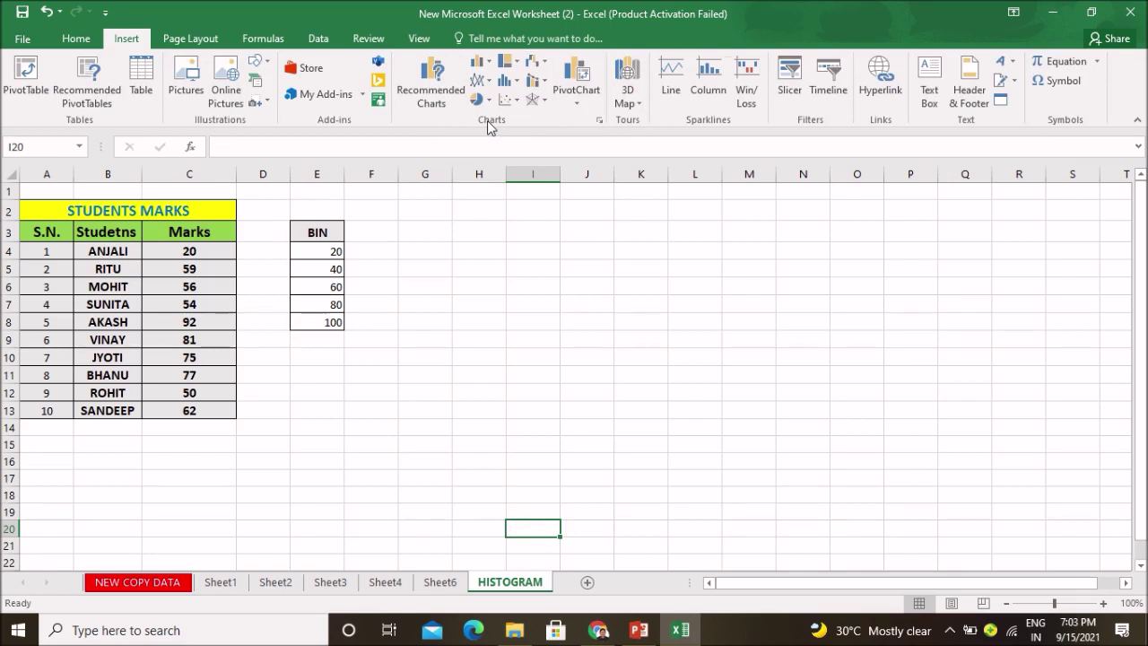
left_click(518, 84)
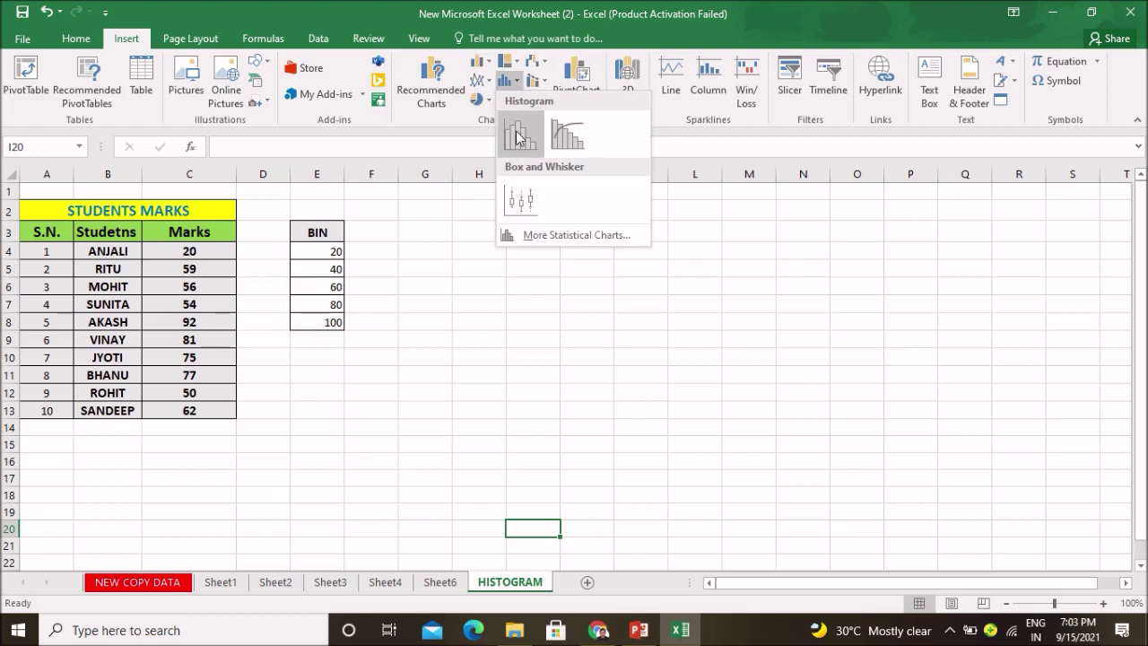
left_click(692, 221)
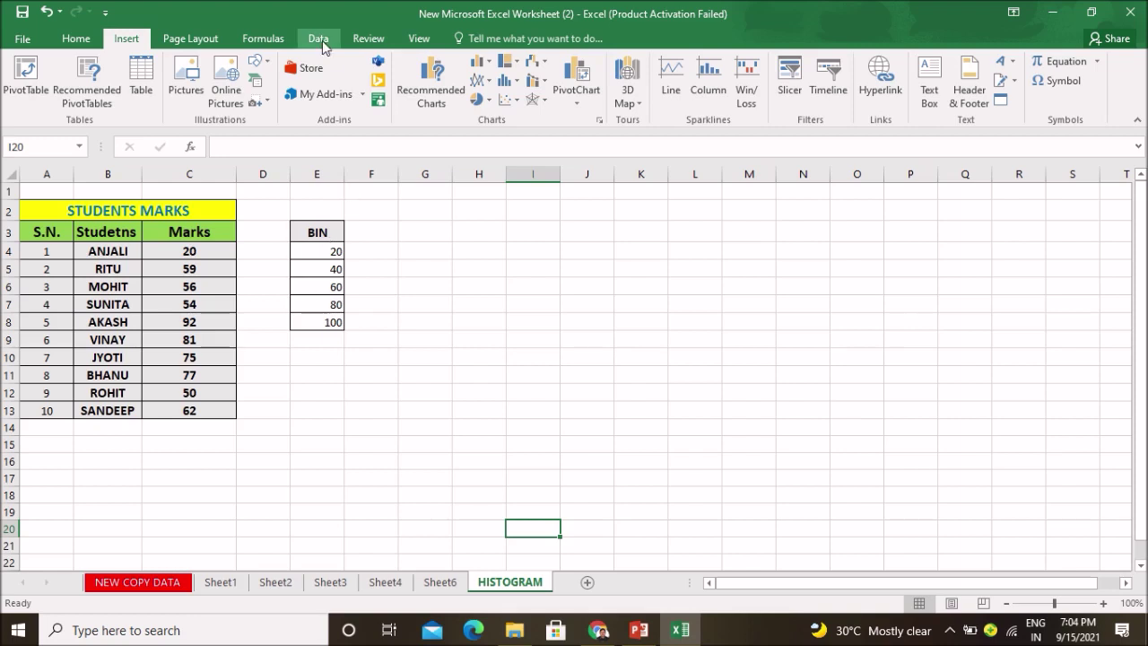
- Switch to the Data tab's tools without inserting any chart
left_click(319, 39)
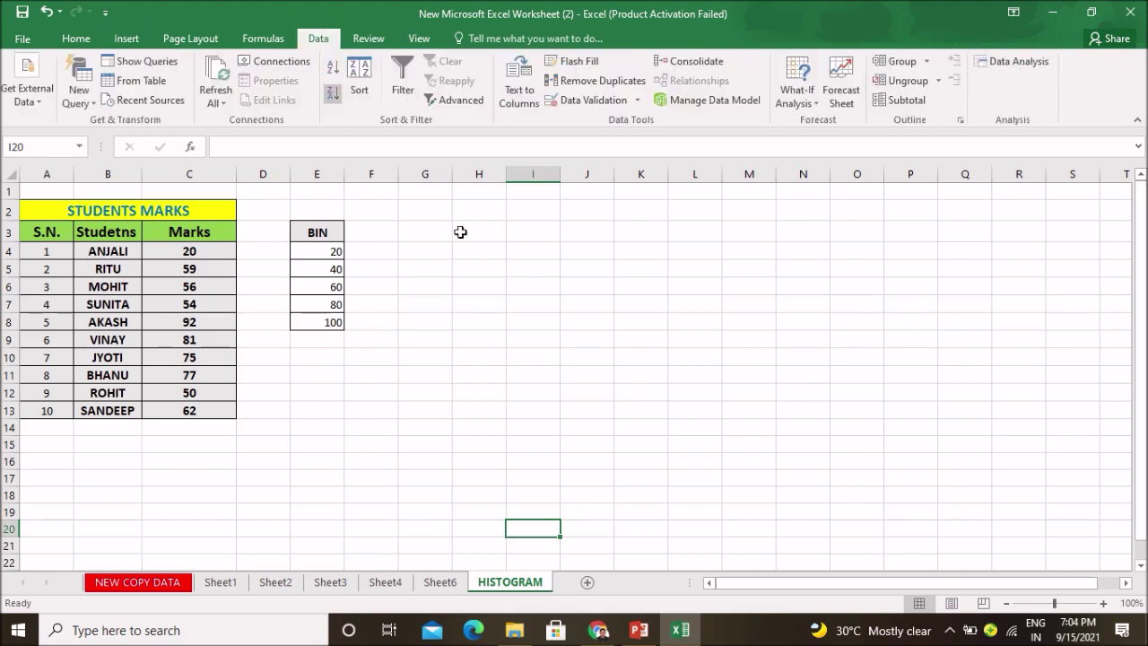
- Open Data Analysis and choose Histogram from the Analysis Tools list
left_click(1023, 65)
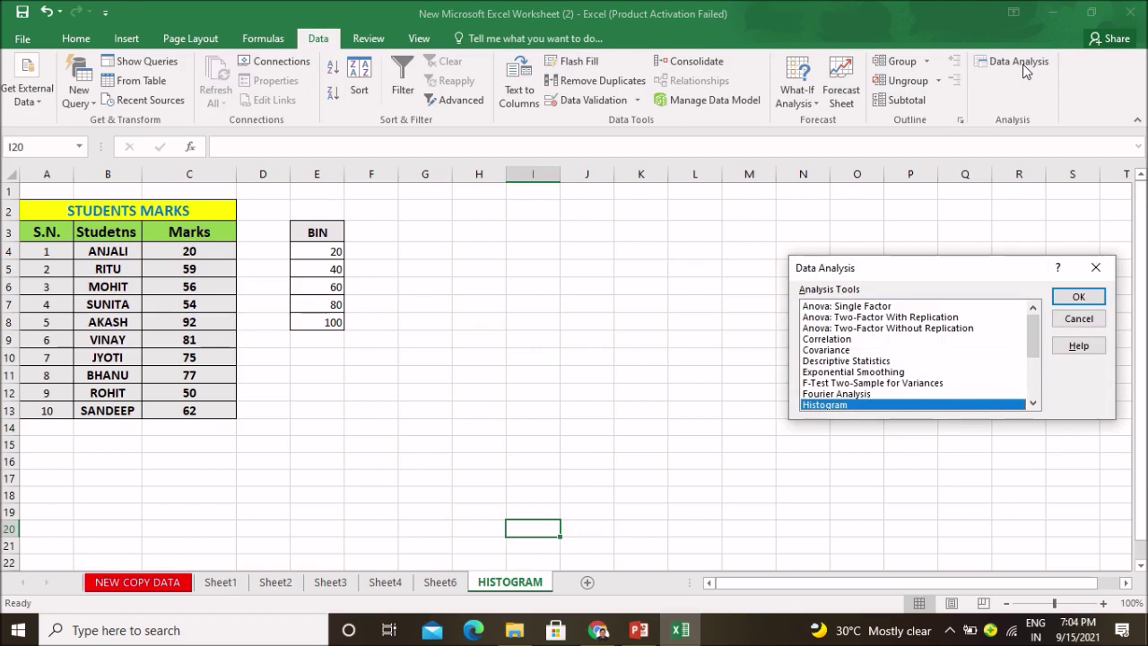
mouse_move(1033, 335)
left_mouse_down()
mouse_move(1032, 384)
mouse_move(1027, 343)
mouse_move(1028, 355)
left_mouse_up()
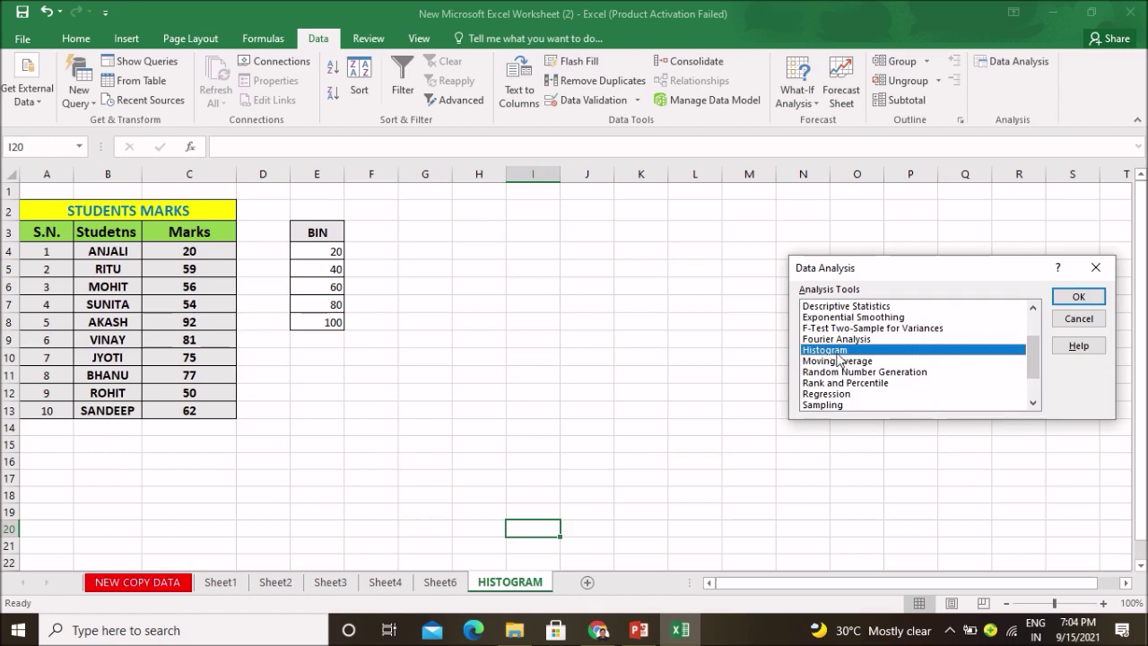
left_click(1078, 297)
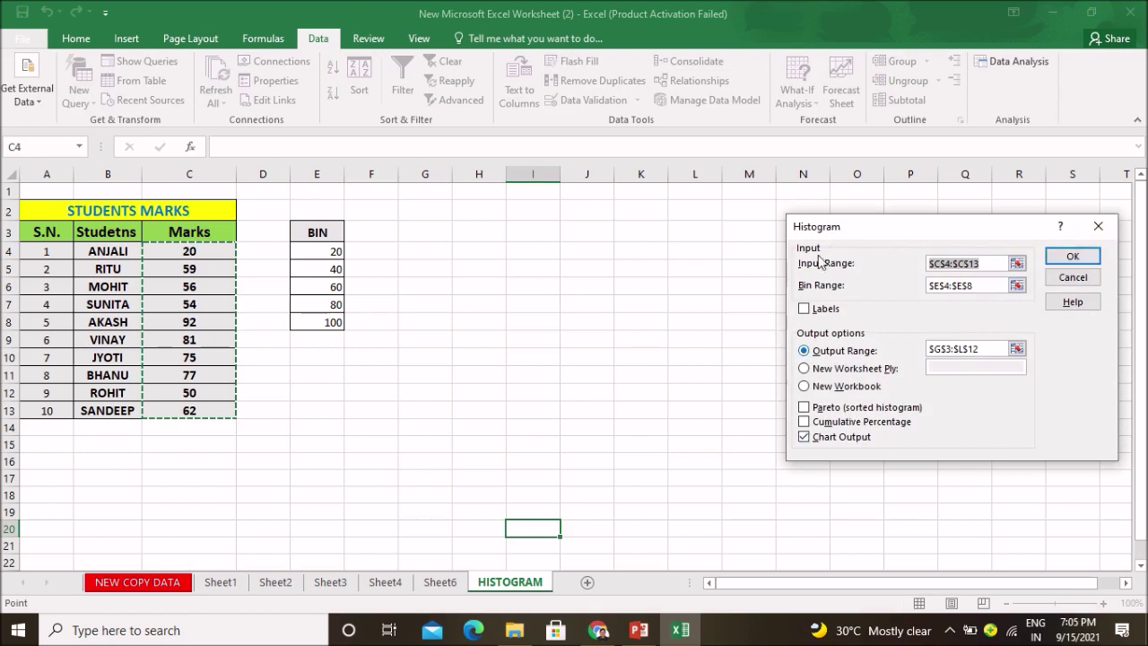
- Set the Histogram input range to the marks C4:C13 and the bin range to E4:E8
mouse_move(982, 263)
left_mouse_down()
mouse_move(933, 257)
mouse_move(926, 285)
left_mouse_up()
key("Delete")
key("Delete")
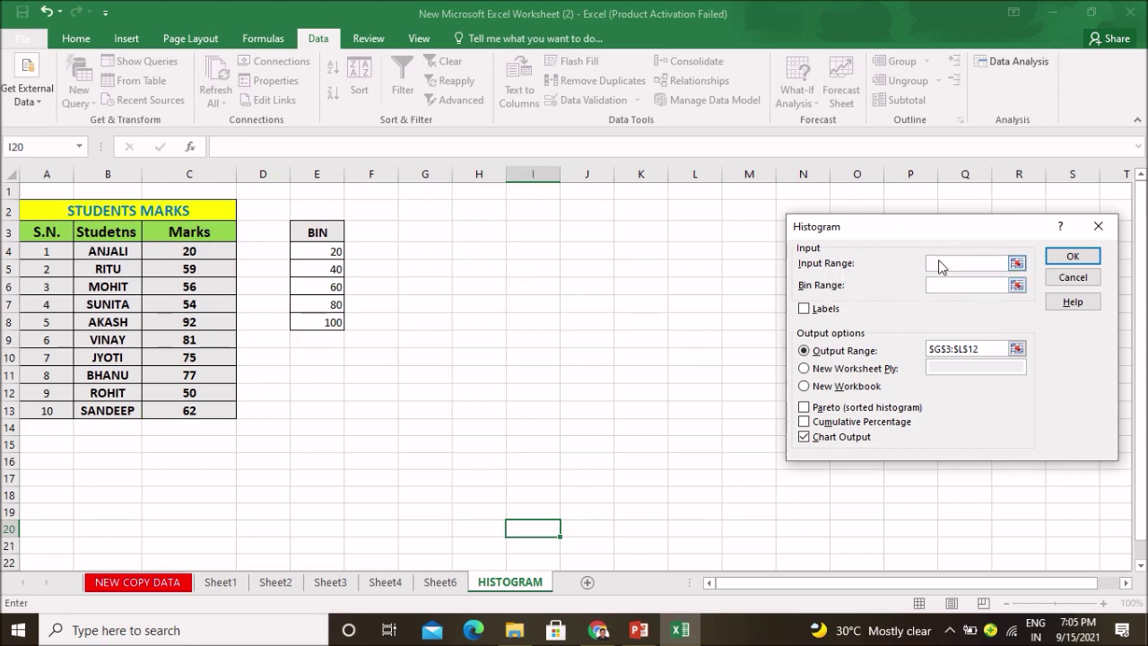
left_click_drag(209, 252, 209, 405)
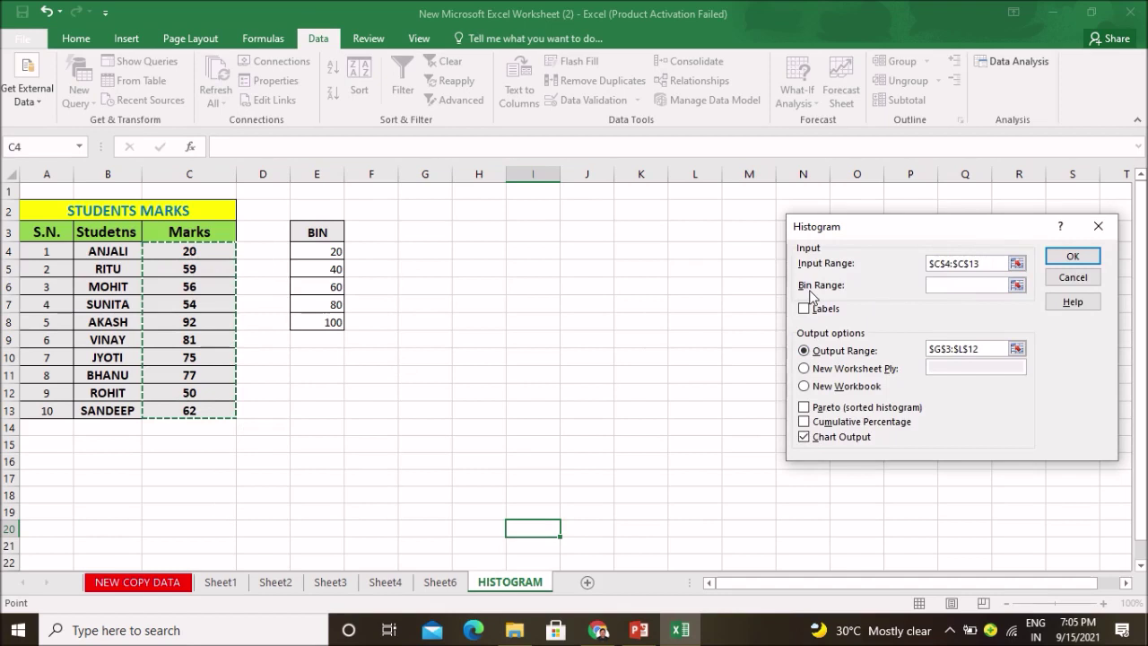
left_click(940, 286)
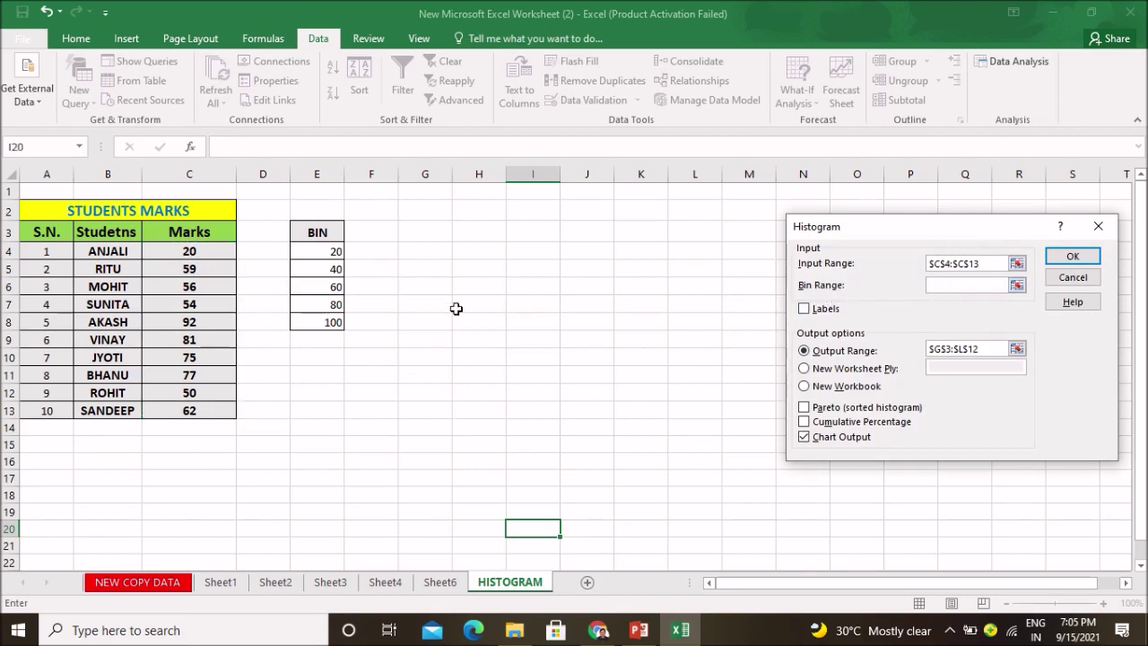
left_click_drag(319, 252, 317, 320)
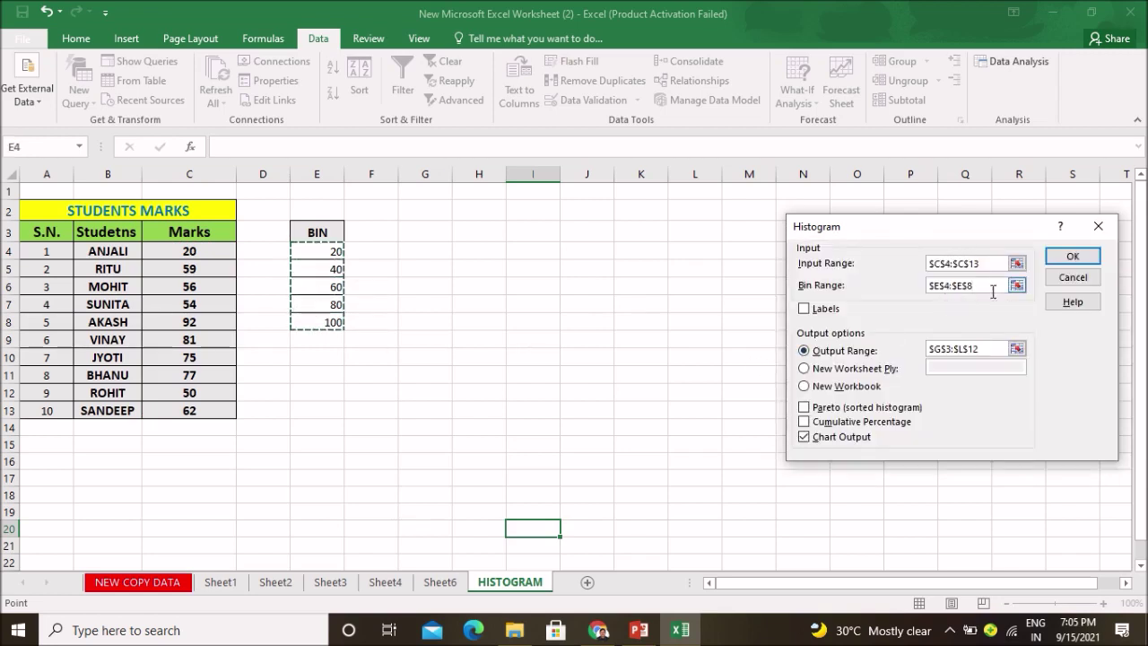
- Replace the old output range with a fresh selection, G3:L12
left_click_drag(985, 349, 930, 357)
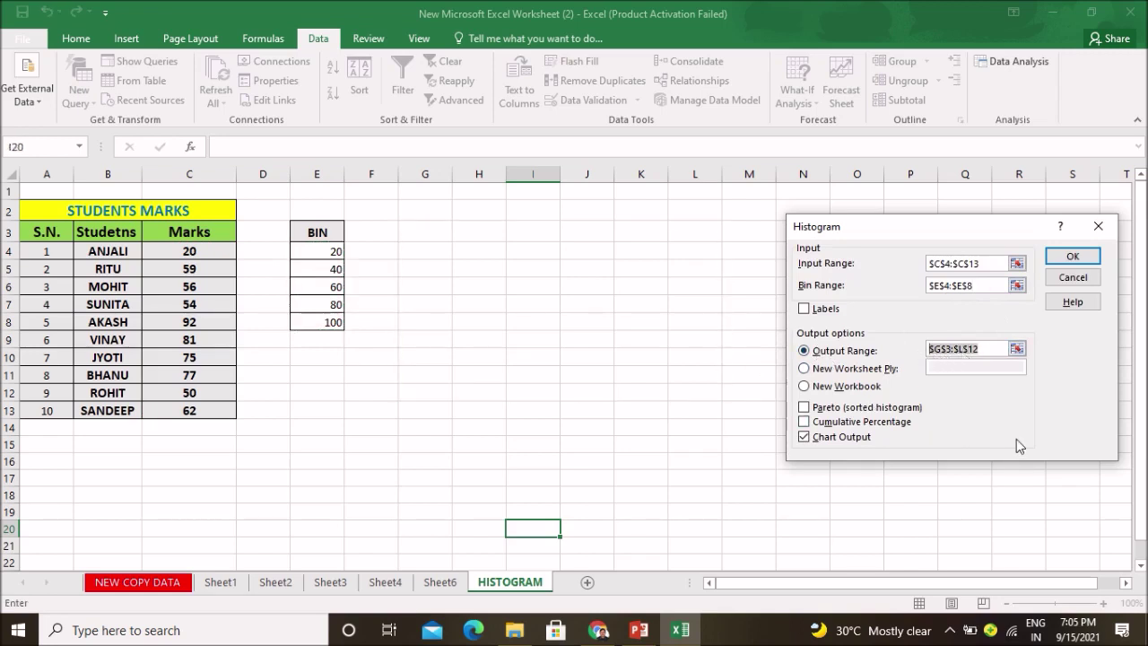
key("BackSpace")
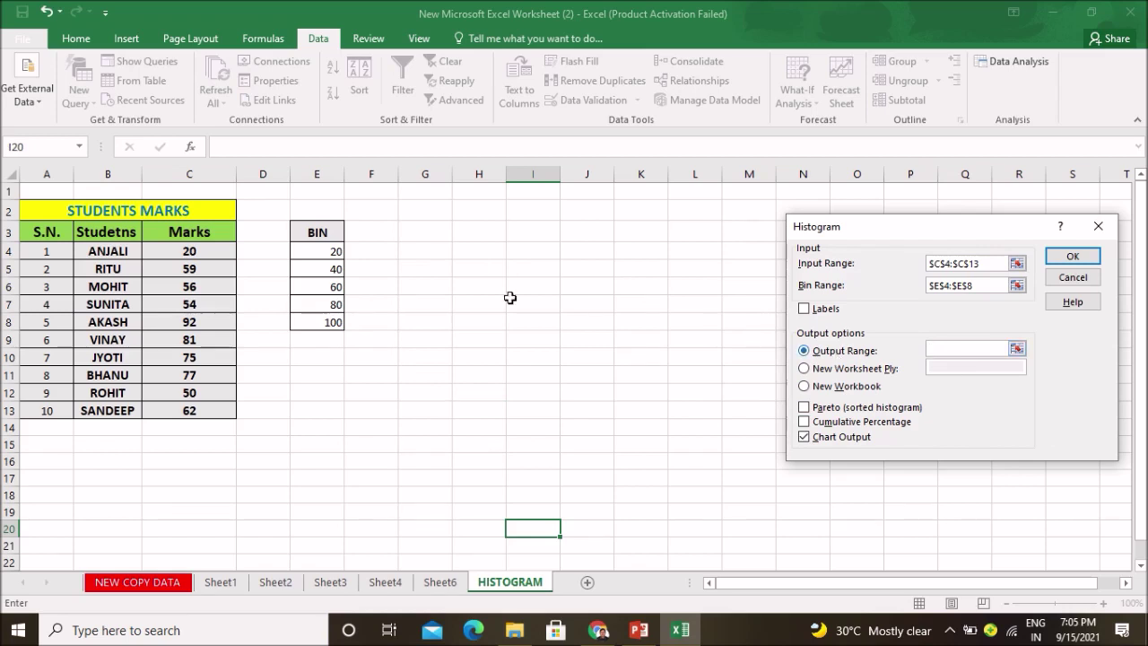
mouse_move(426, 232)
left_mouse_down()
mouse_move(633, 240)
mouse_move(627, 389)
mouse_move(668, 390)
left_mouse_up()
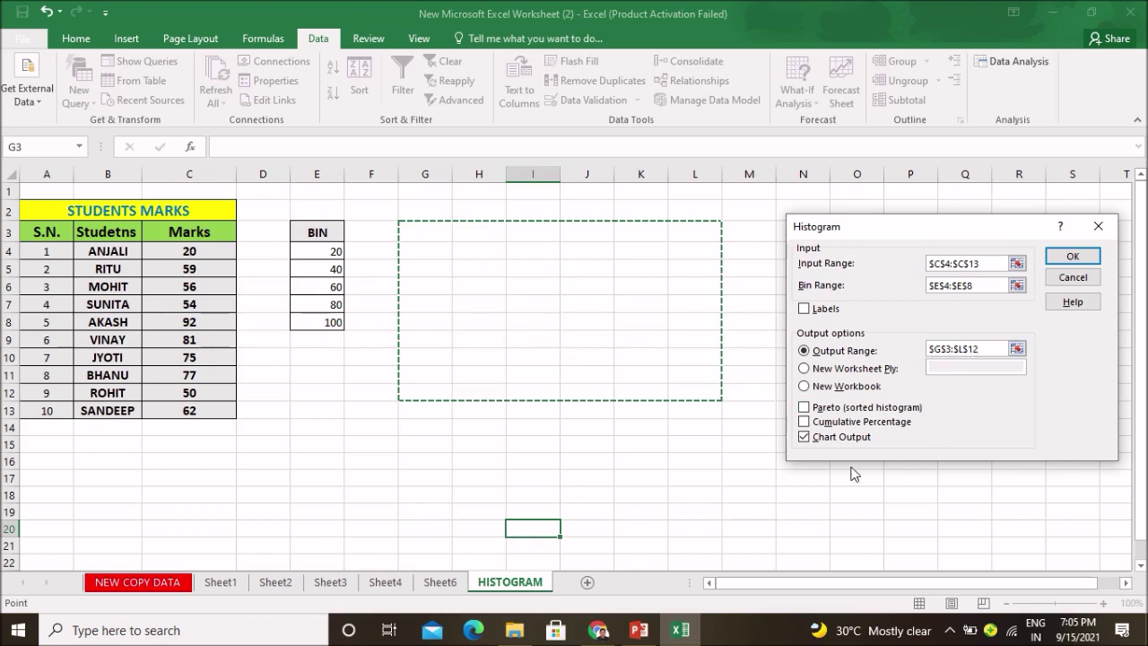
- Keep Chart Output checked and run the histogram analysis with output at G3
left_click(804, 438)
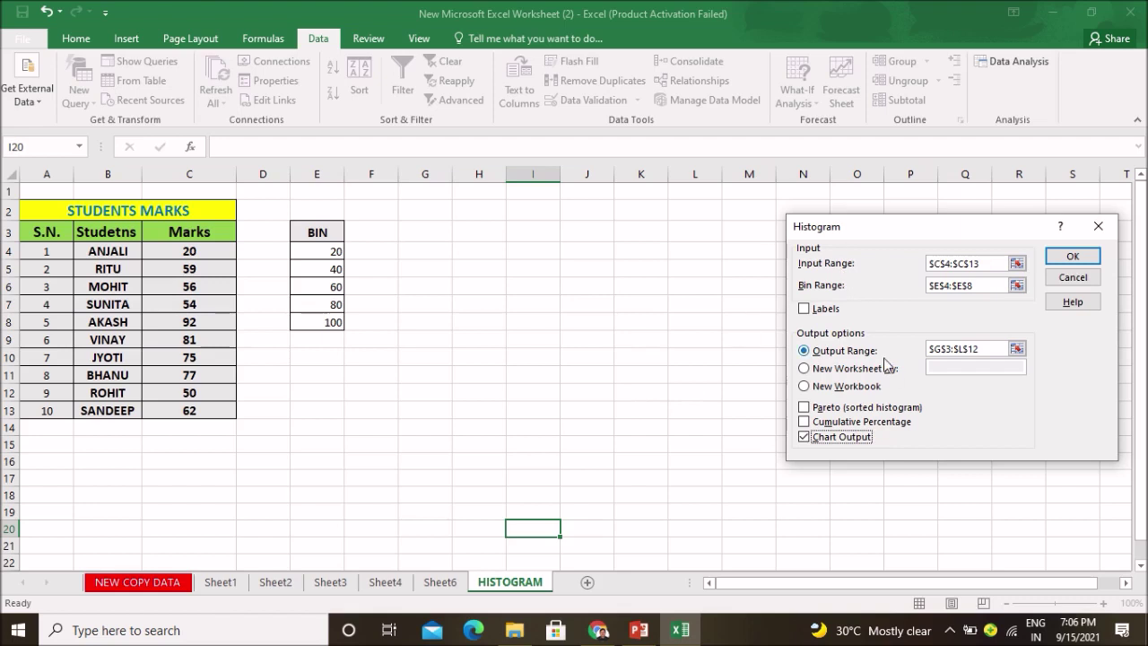
left_click(930, 286)
left_click(1087, 256)
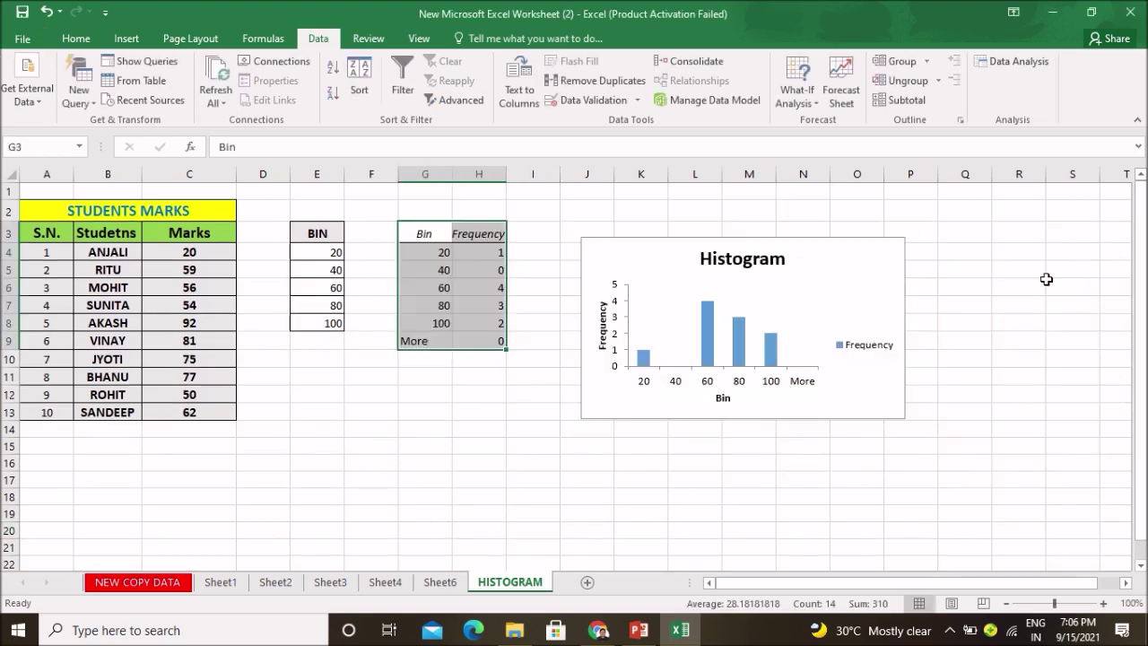
- Check the new Bin/Frequency table in G3:H9 and the Histogram chart, then select the chart
left_click(828, 256)
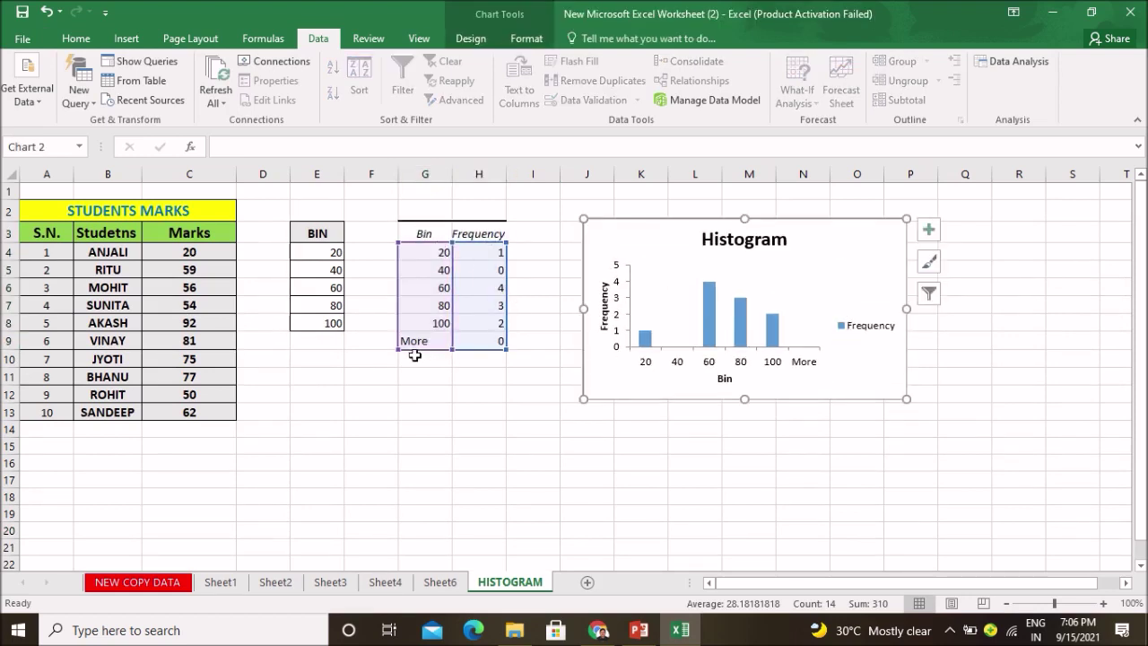
left_click(557, 275)
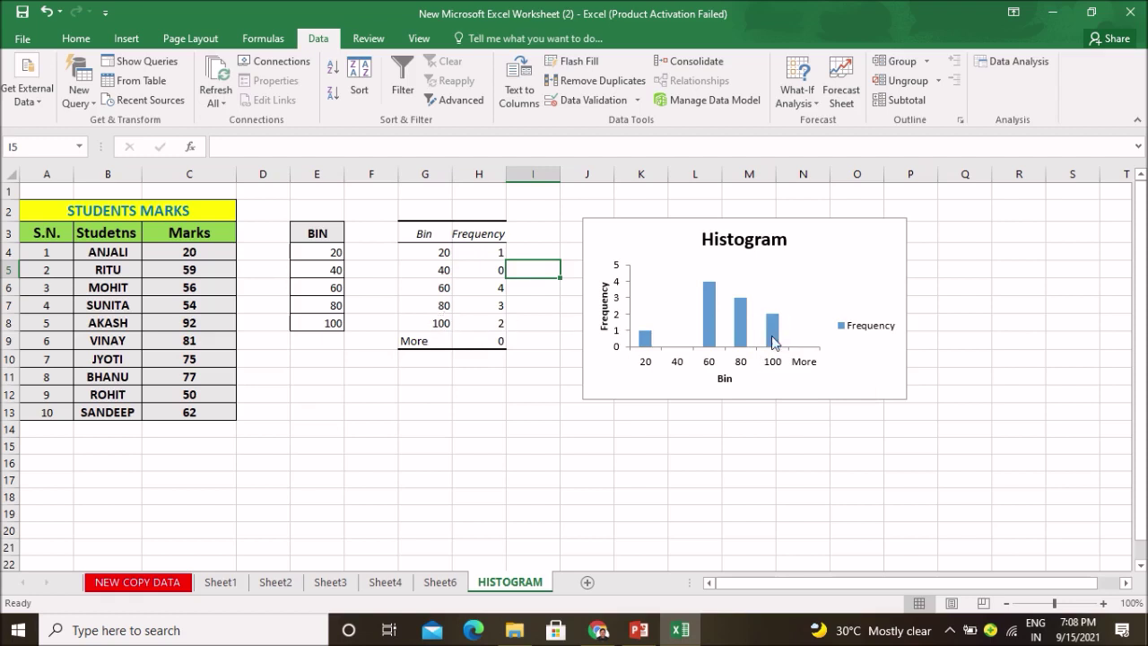
left_click(902, 397)
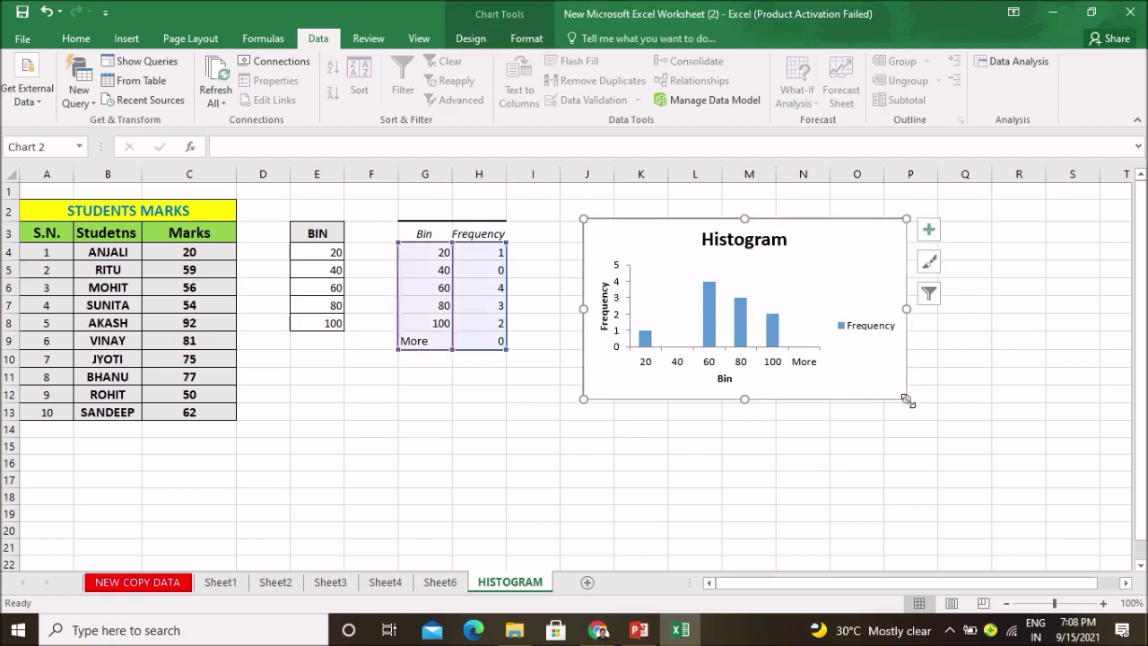
- Enlarge the Histogram chart and apply the fourth chart style with shaded bars and data labels
left_click_drag(906, 398, 1003, 489)
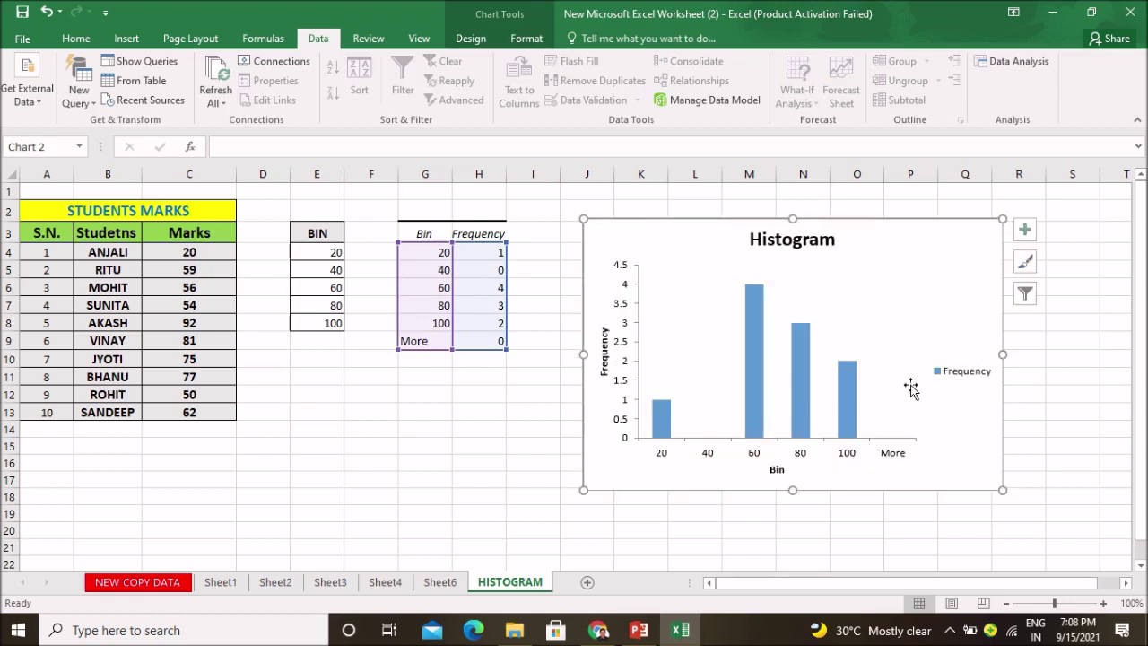
left_click(886, 316)
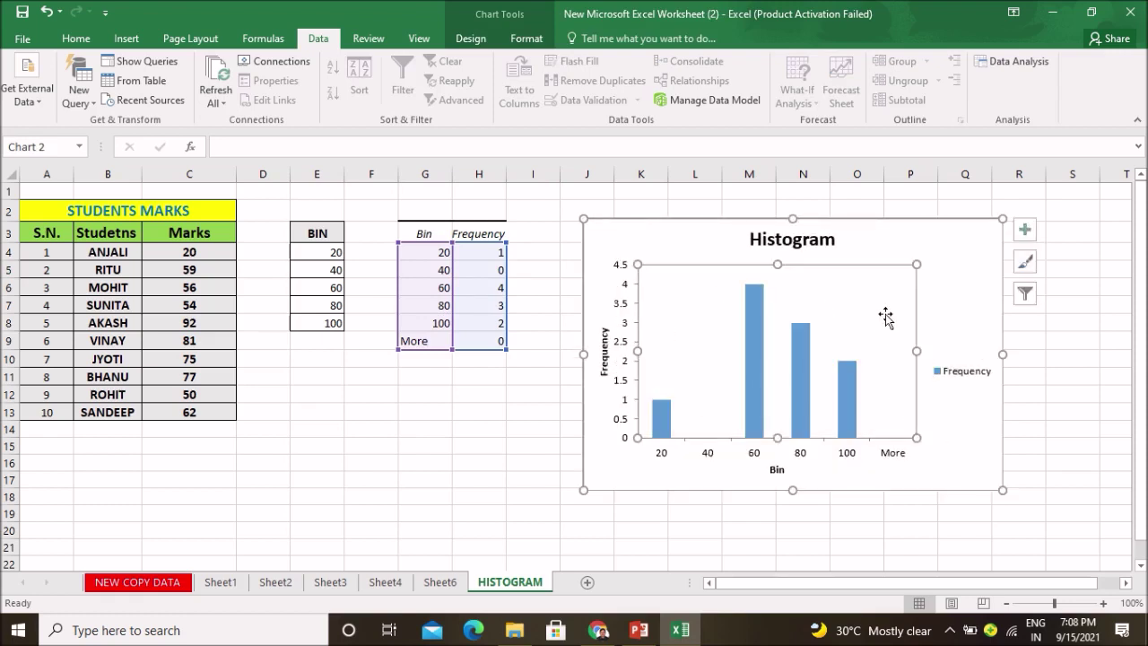
key("ctrl+1")
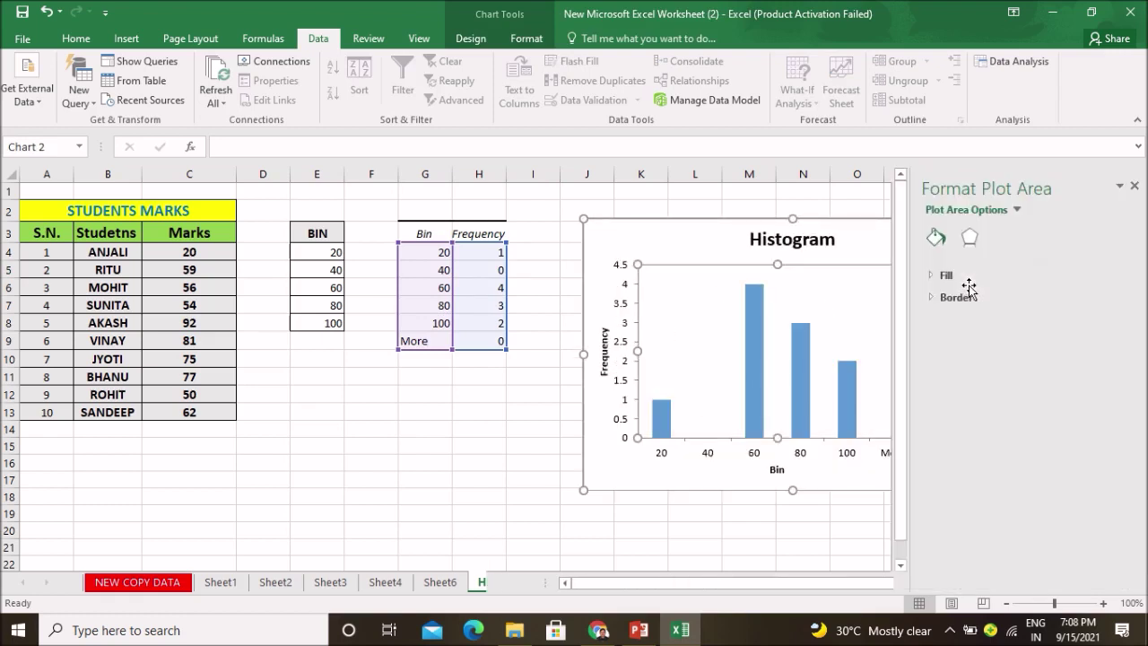
left_click(879, 250)
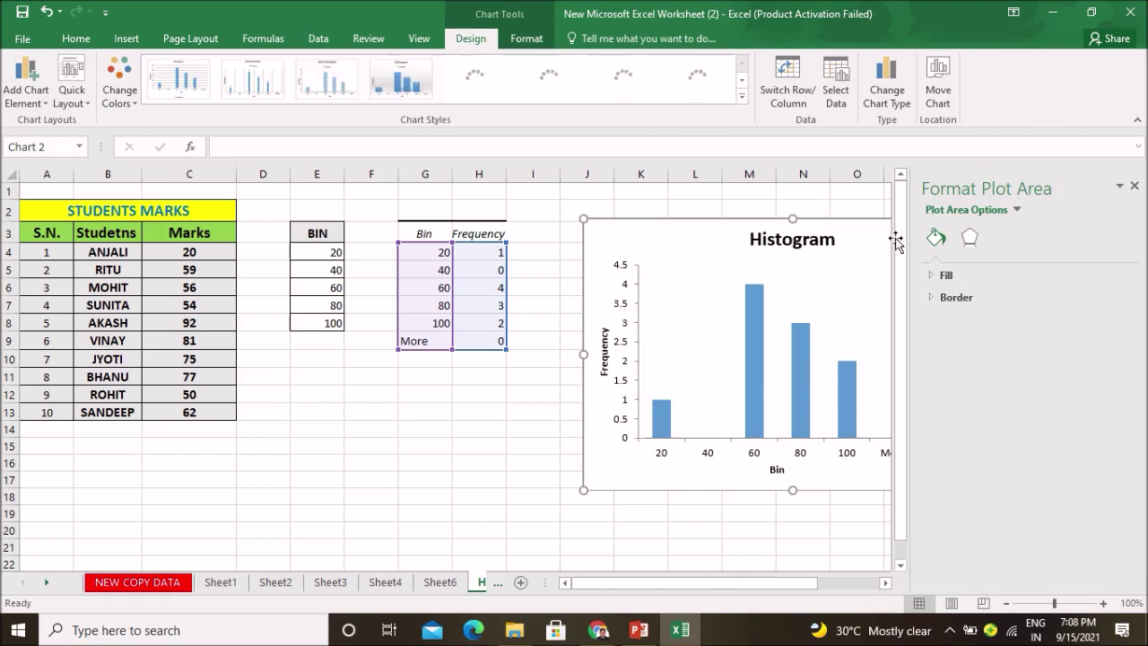
left_click(1136, 188)
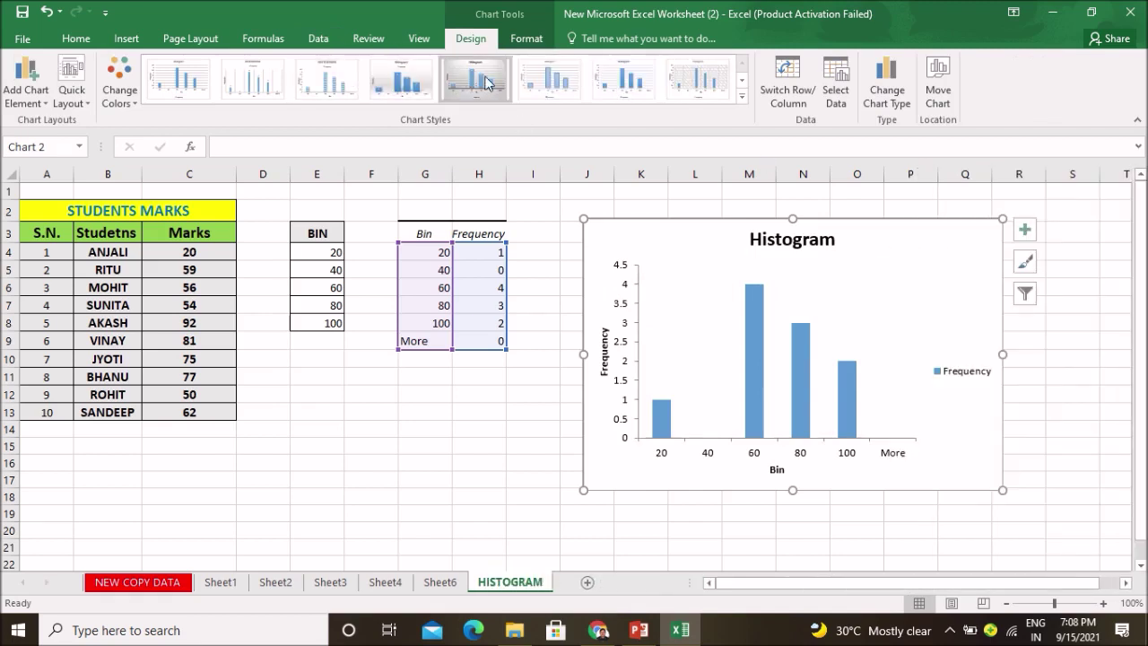
left_click(425, 93)
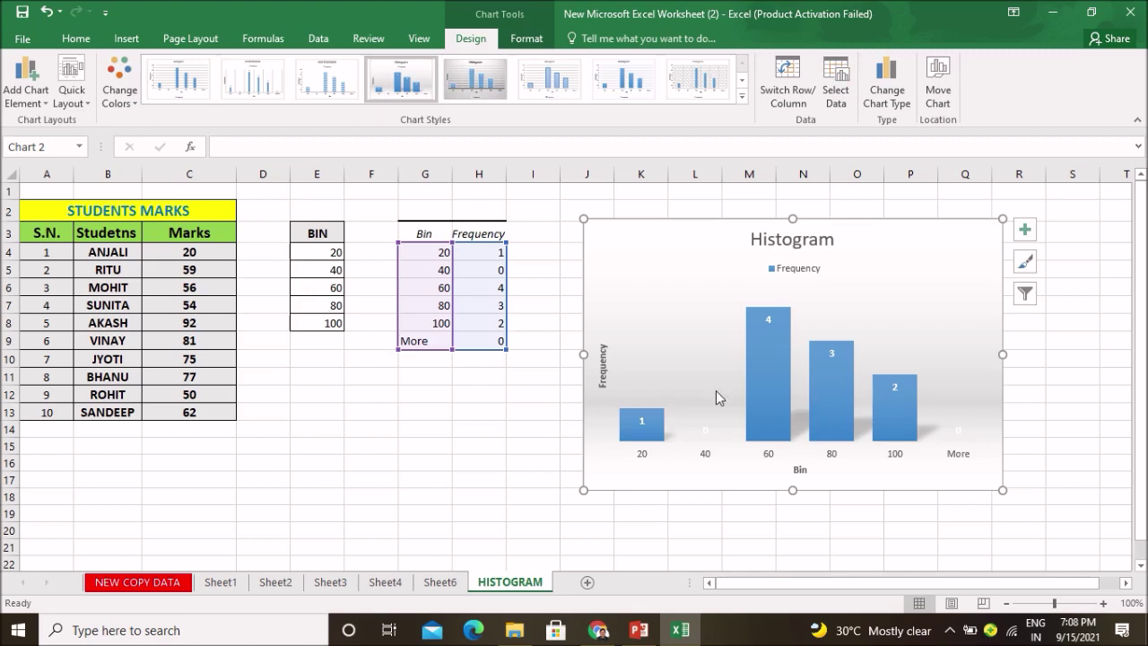
- Add a data table listing frequencies 1, 0, 4, 3, 2, 0 beneath the Histogram chart
left_click(1025, 235)
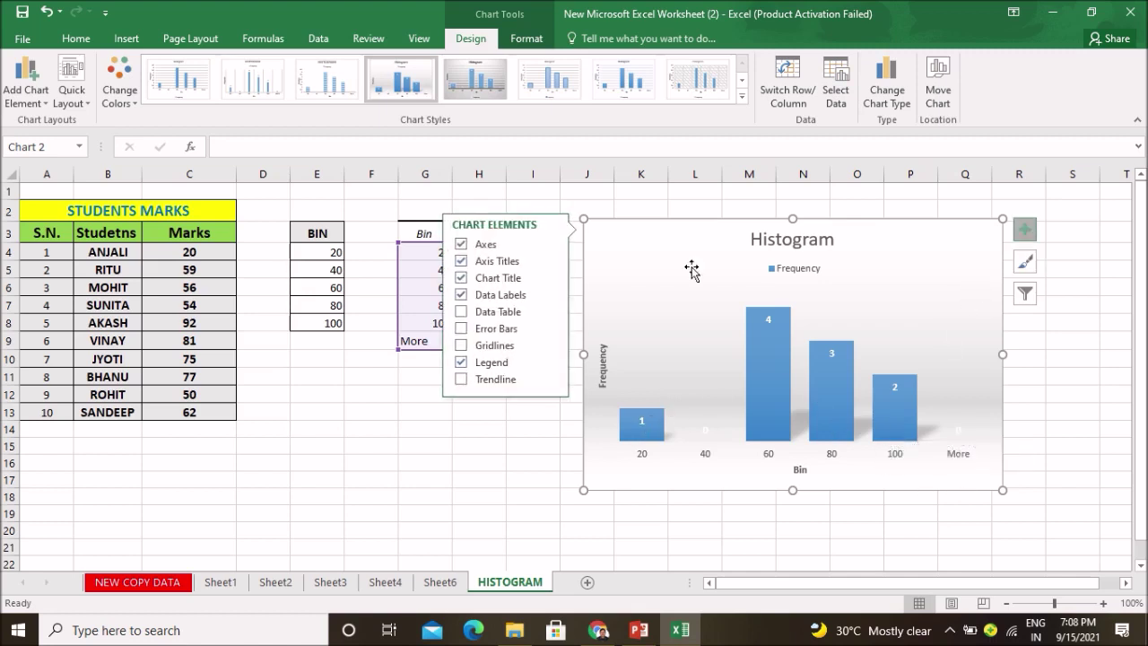
left_click(488, 311)
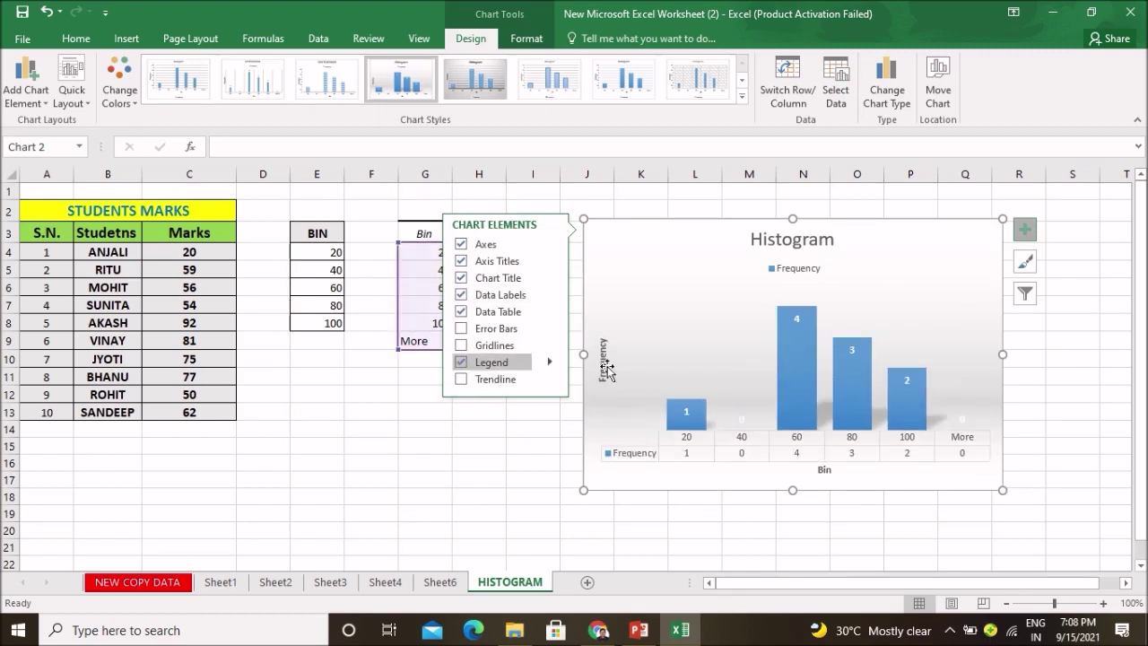
left_click(1025, 262)
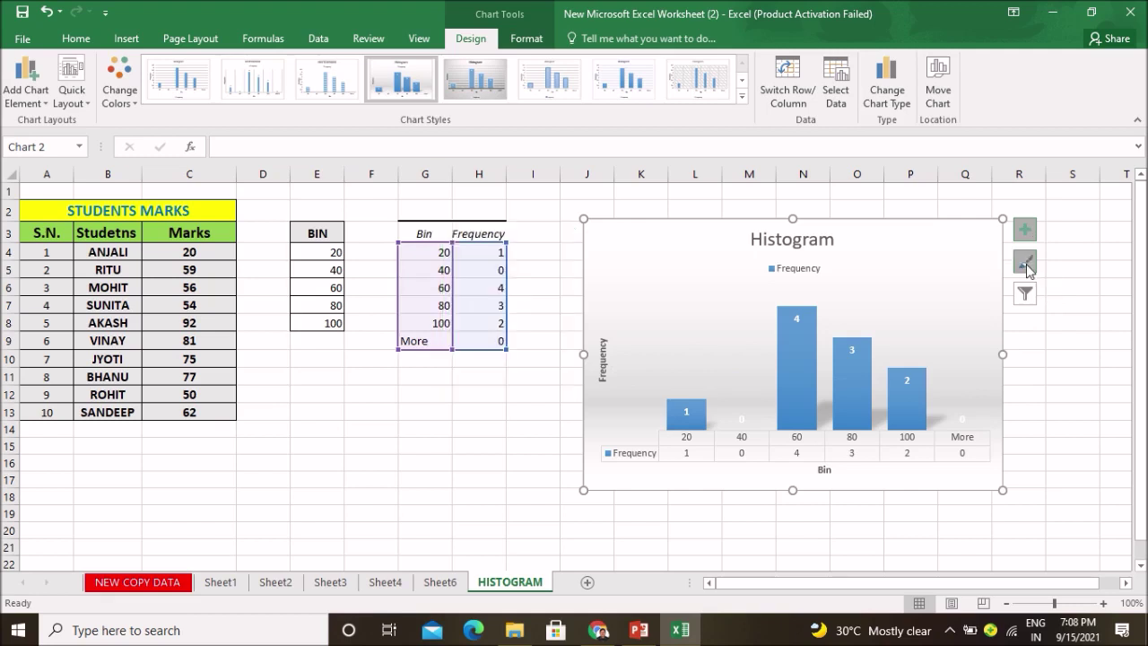
left_click_drag(551, 338, 552, 407)
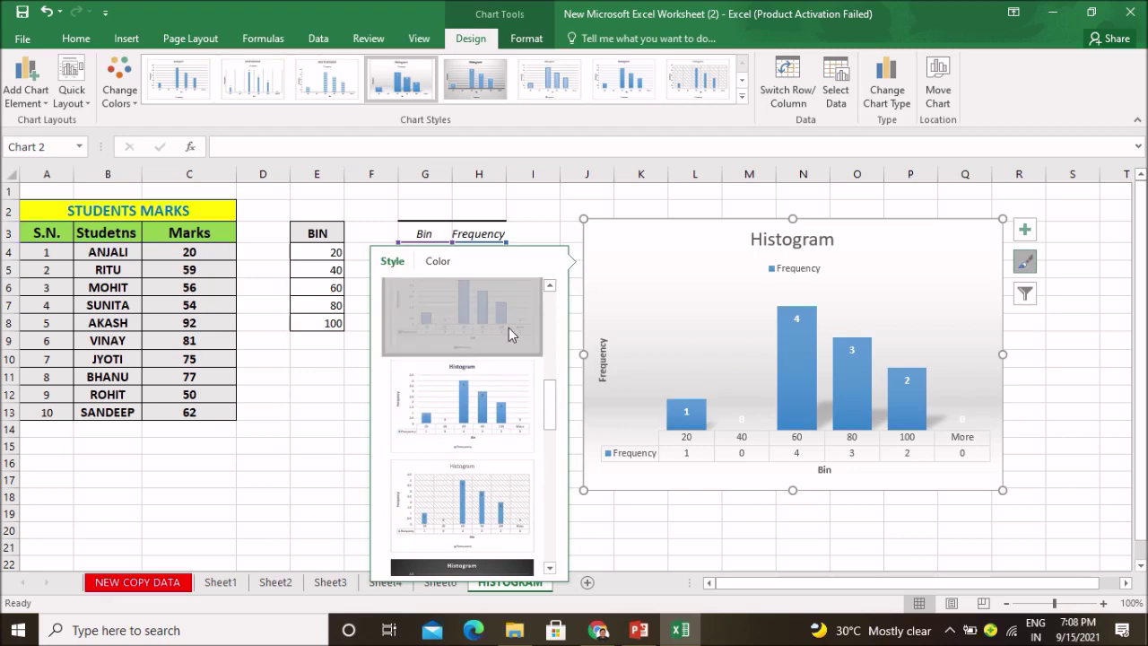
- Try several chart styles, including the dark one, and settle on the first light style with gridlines
left_click(509, 327)
left_click_drag(548, 393, 550, 489)
left_click(510, 399)
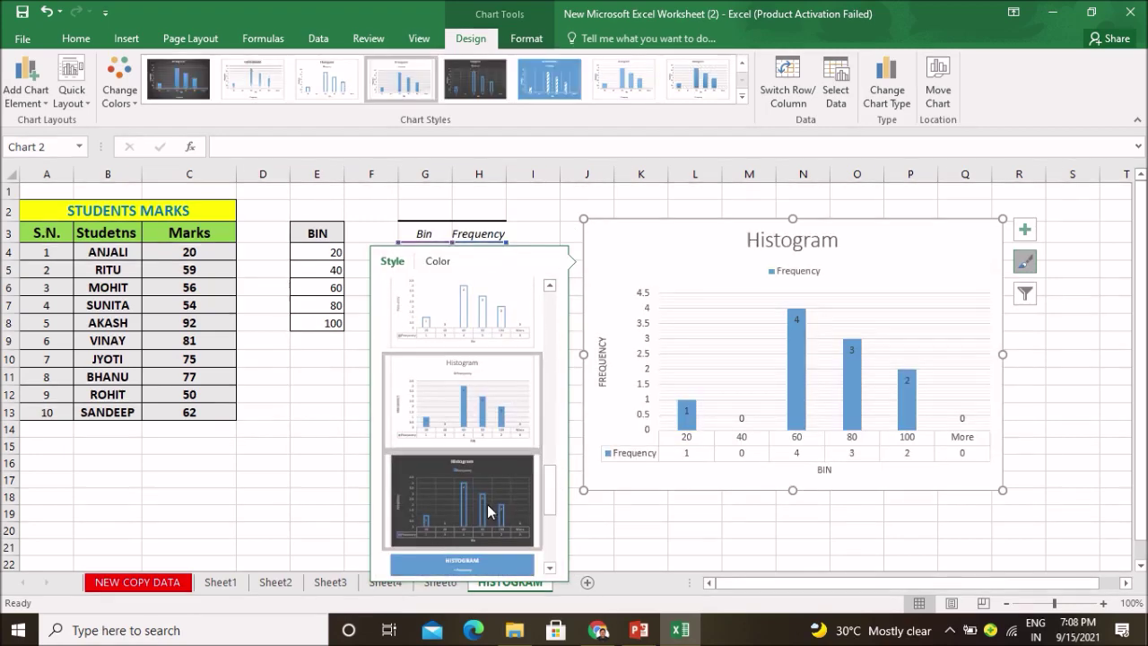
left_click(487, 504)
left_click_drag(553, 489, 544, 290)
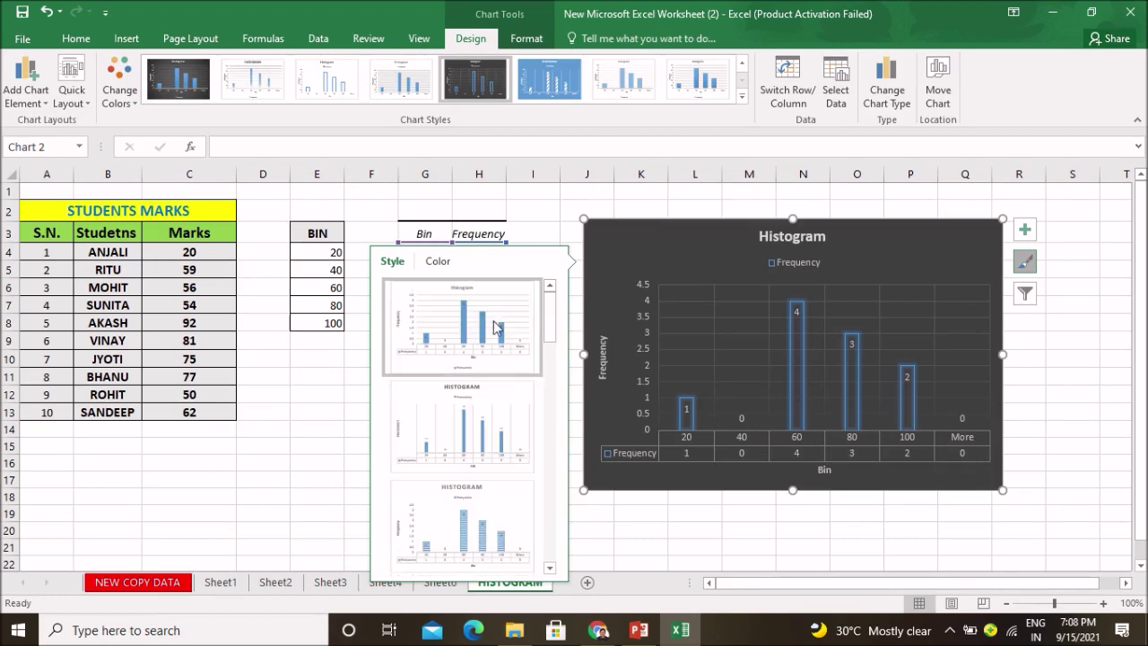
left_click(497, 329)
left_click(1071, 396)
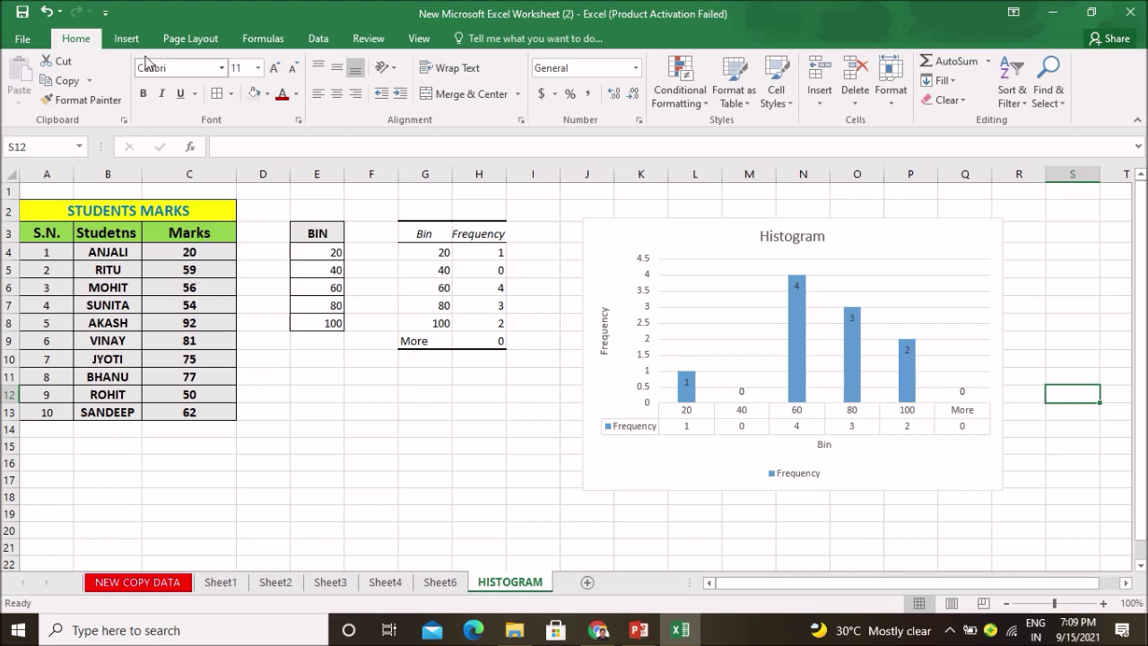
left_click(336, 43)
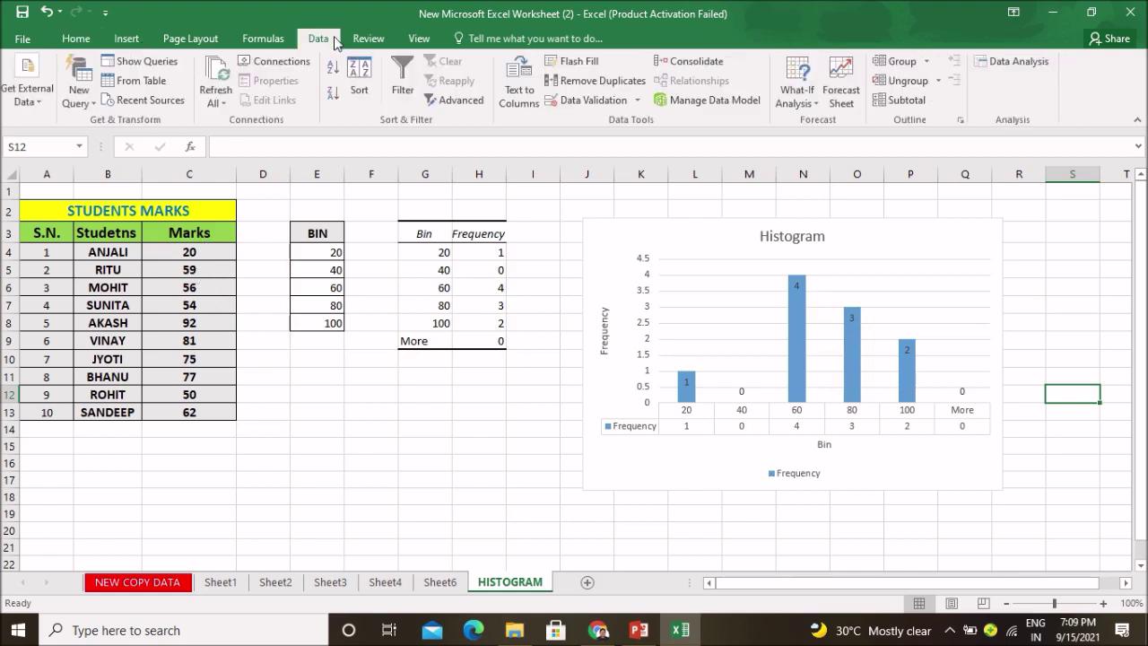
left_click(1010, 68)
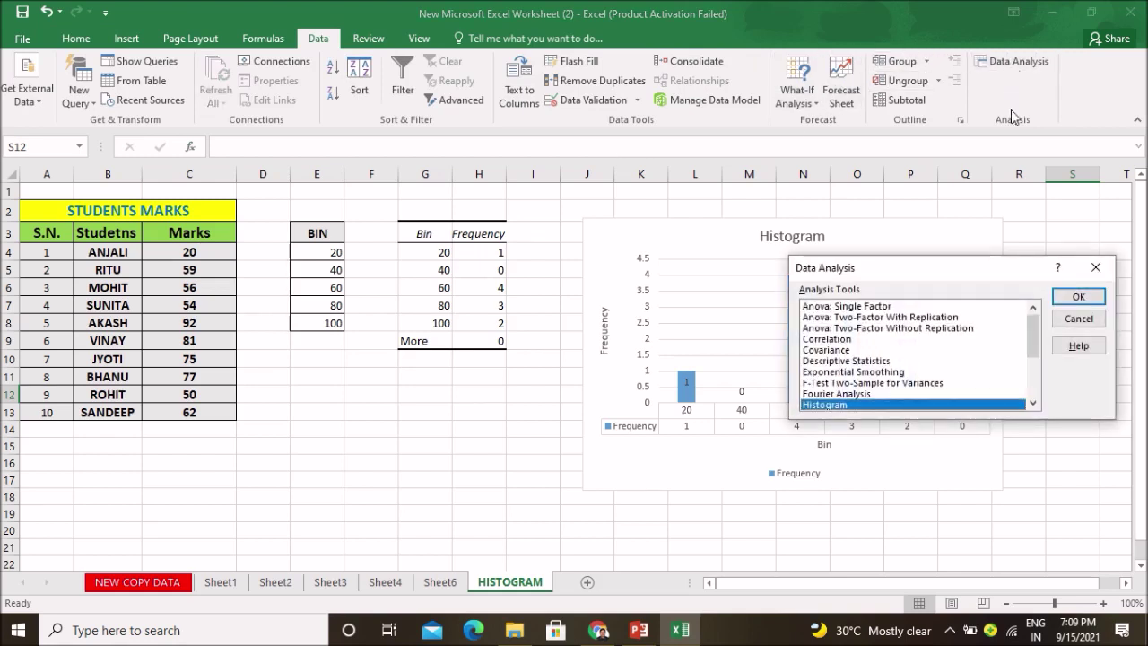
left_click(1077, 298)
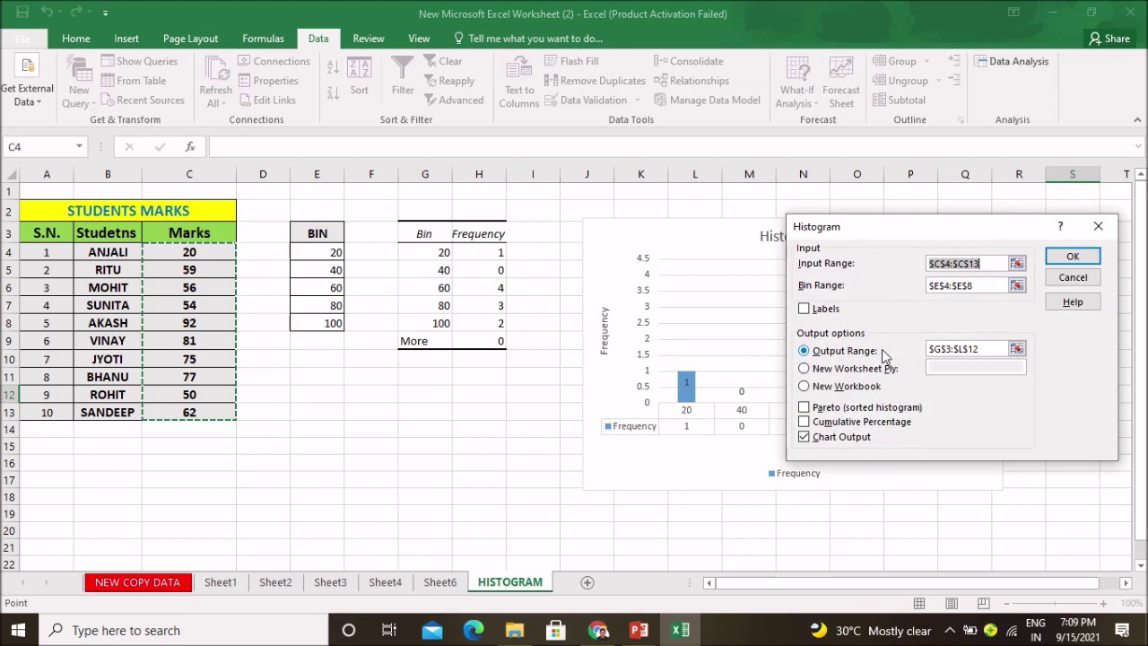
left_click(1103, 232)
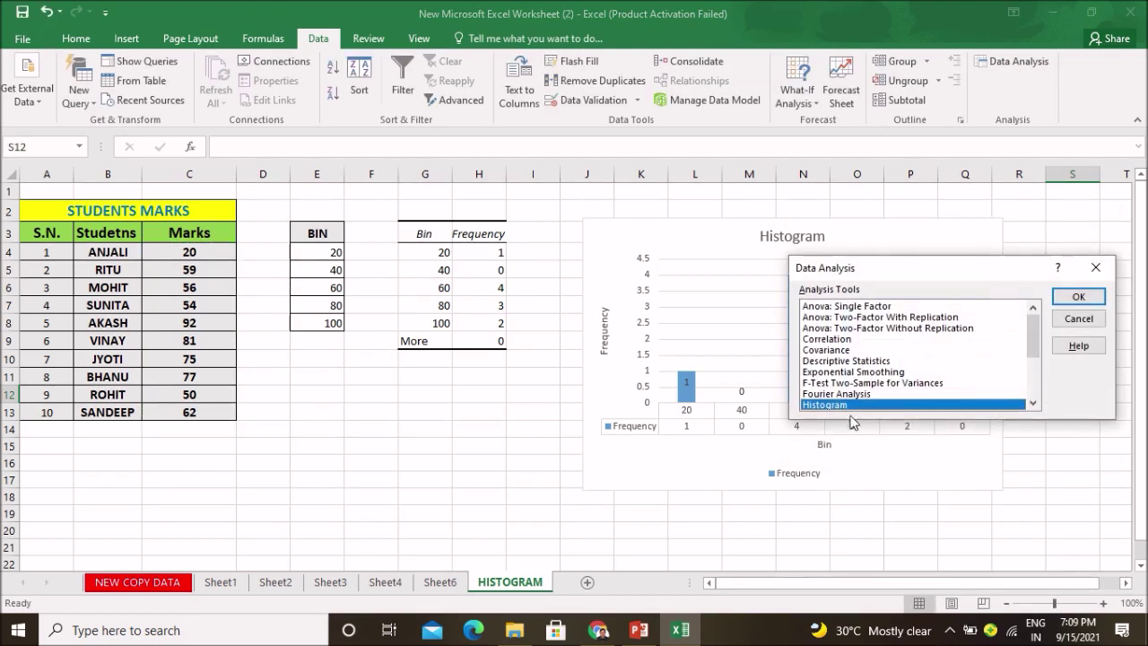
left_click(1096, 268)
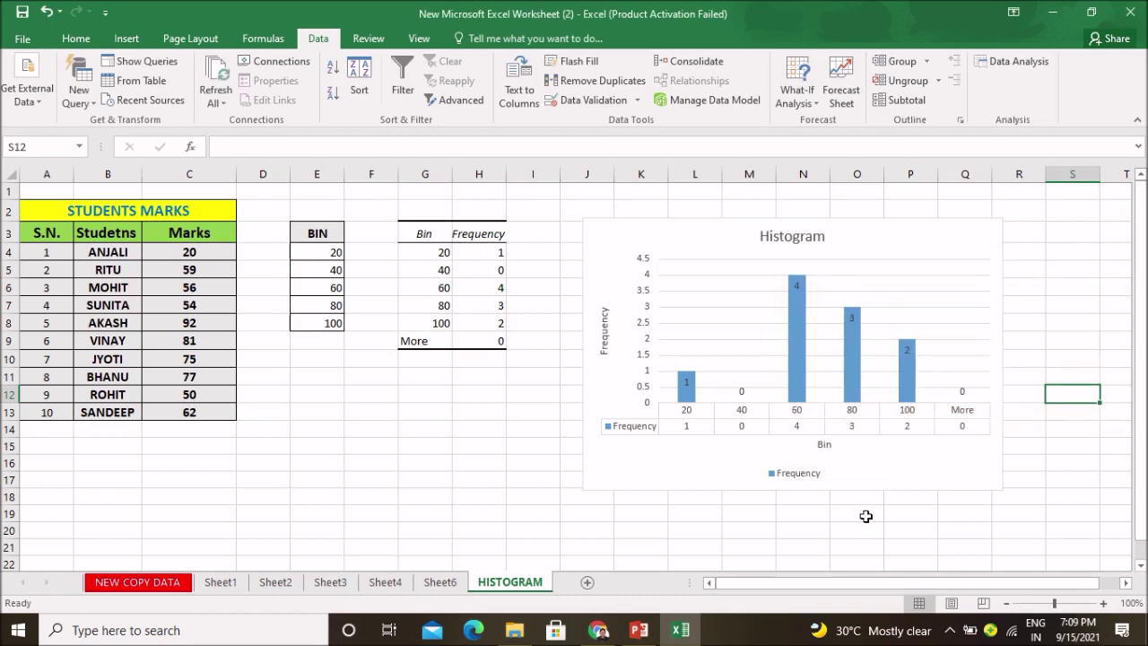